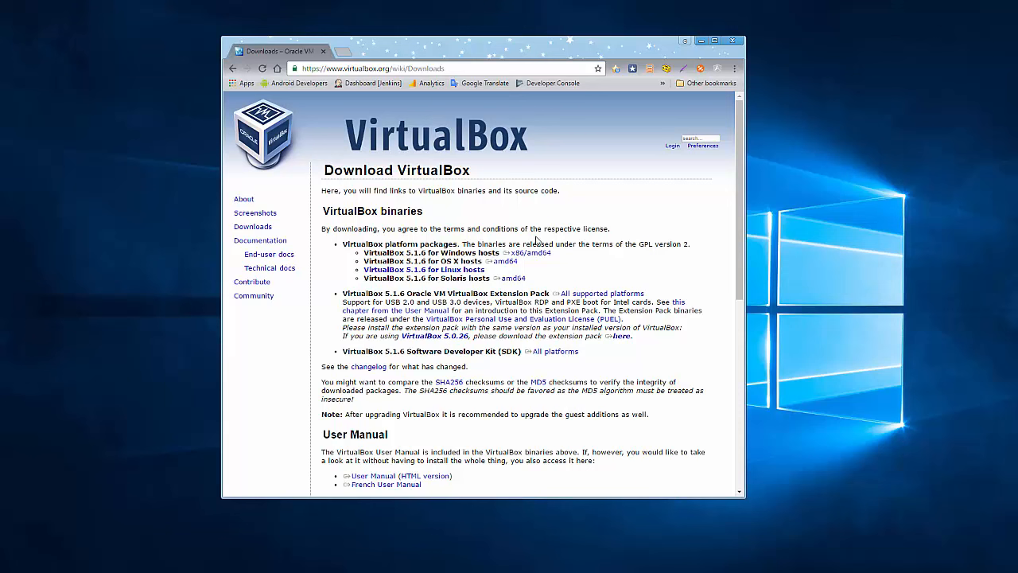
- Try to download the VirtualBox 5.1.6 package for Windows hosts, and open the already downloaded VirtualBox-5.1.6-110634-Win.exe instead
left_click(530, 253)
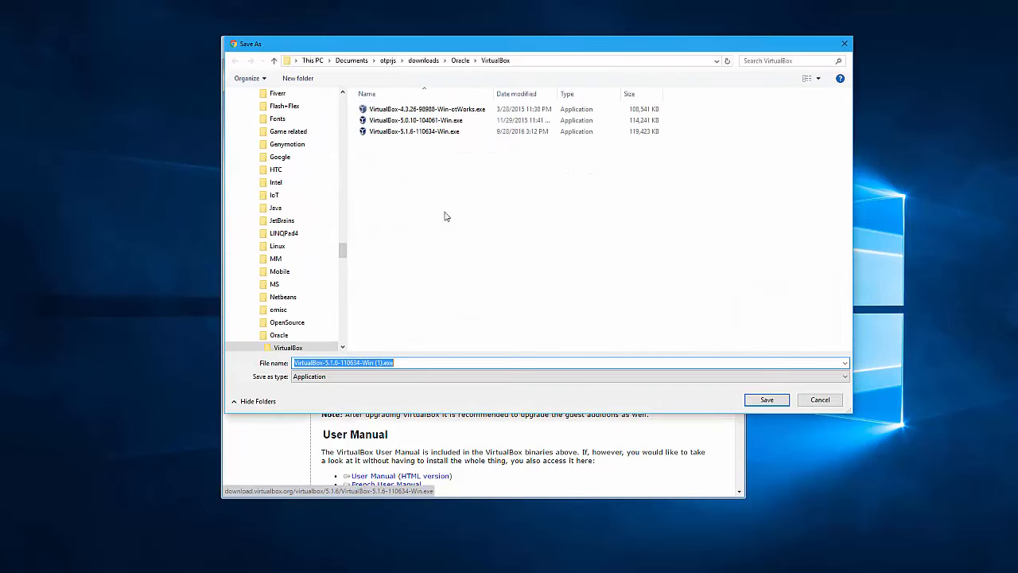
left_click(820, 400)
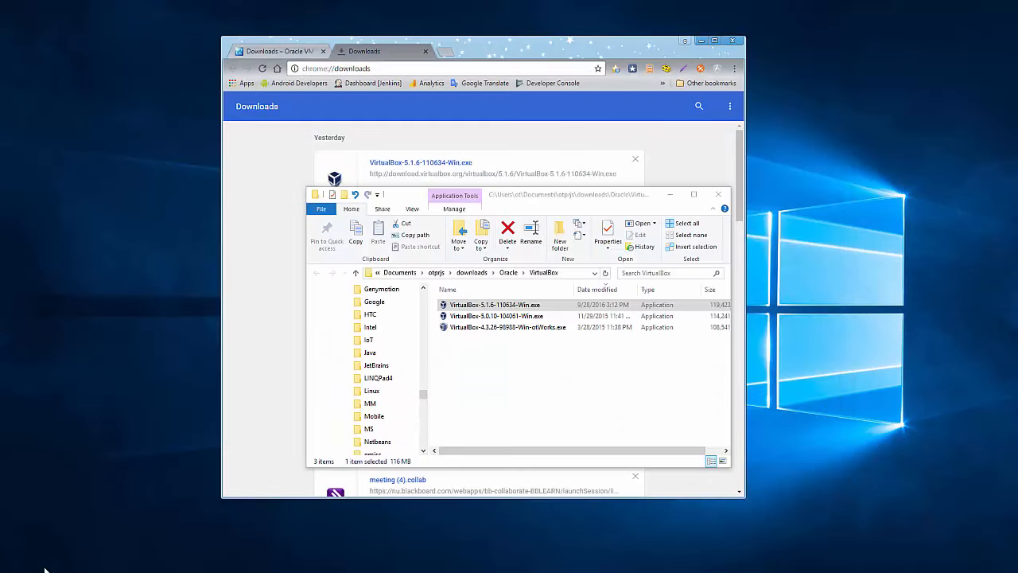
double_click(454, 309)
left_click_drag(0, 267, 355, 240)
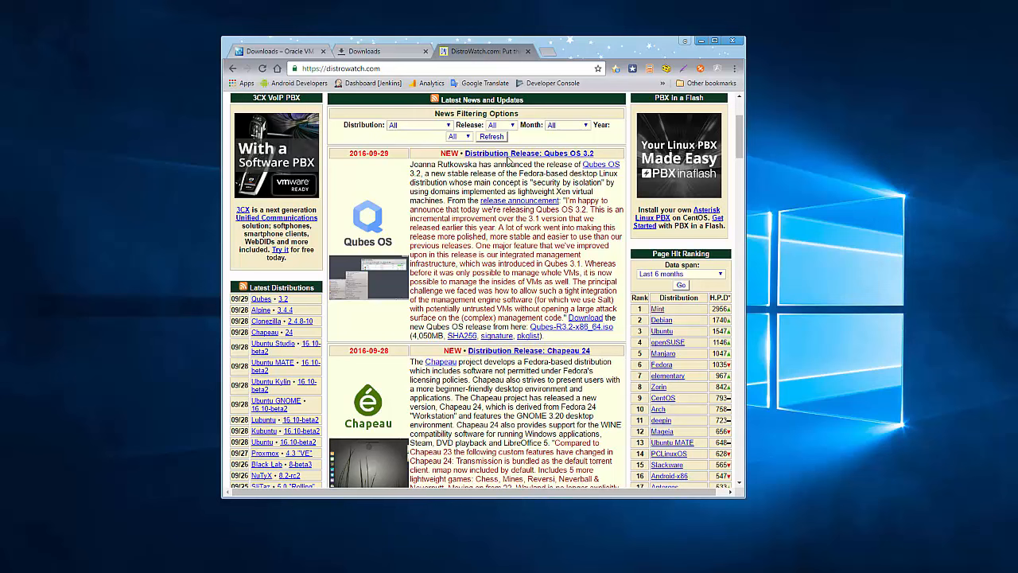
- Open the Linux Mint home page in a new window from its DistroWatch entry and go to the site's download page
left_click(658, 310)
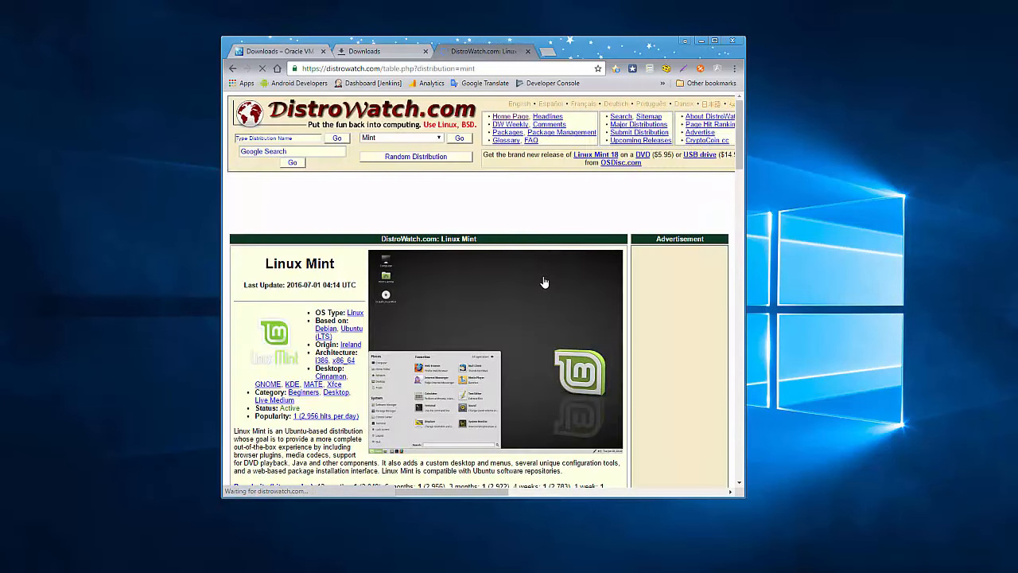
scroll(425, 330, "down", 1)
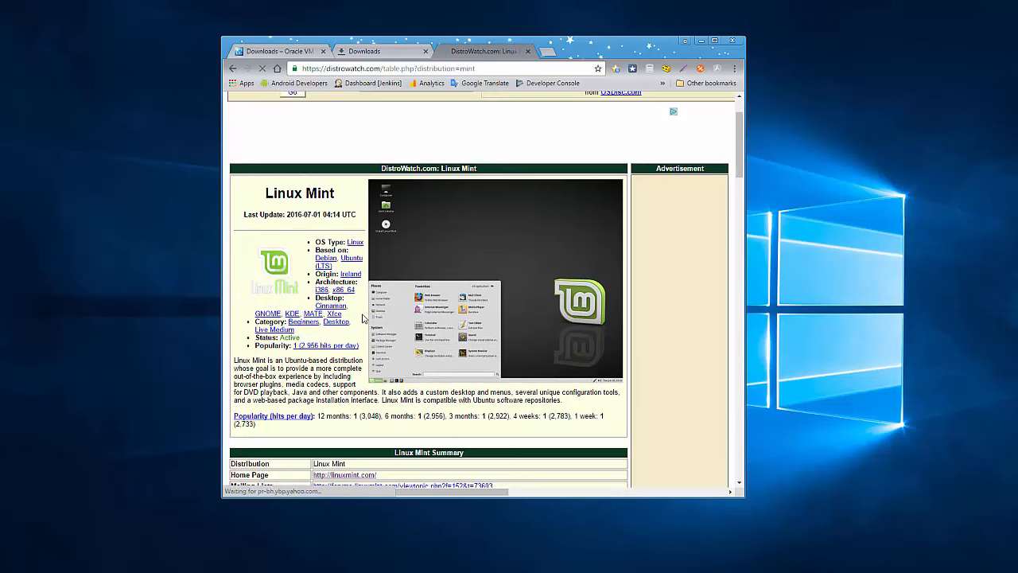
right_click(340, 475)
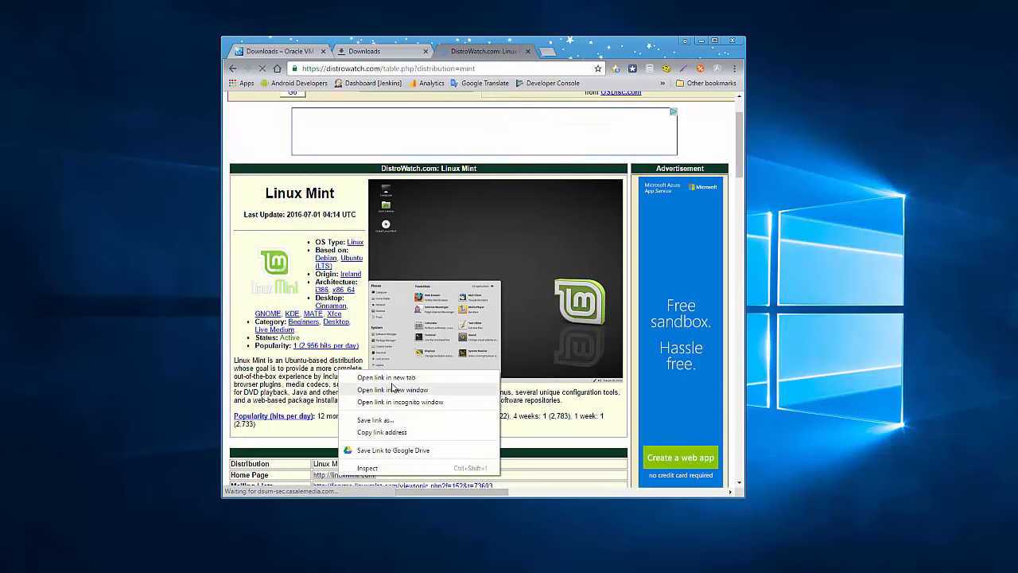
left_click(392, 389)
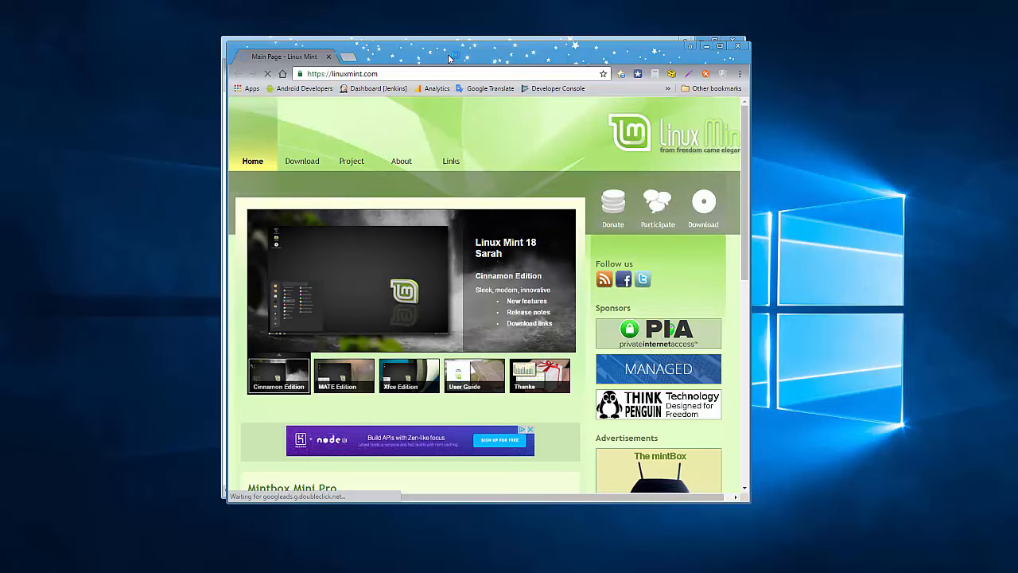
left_click(300, 163)
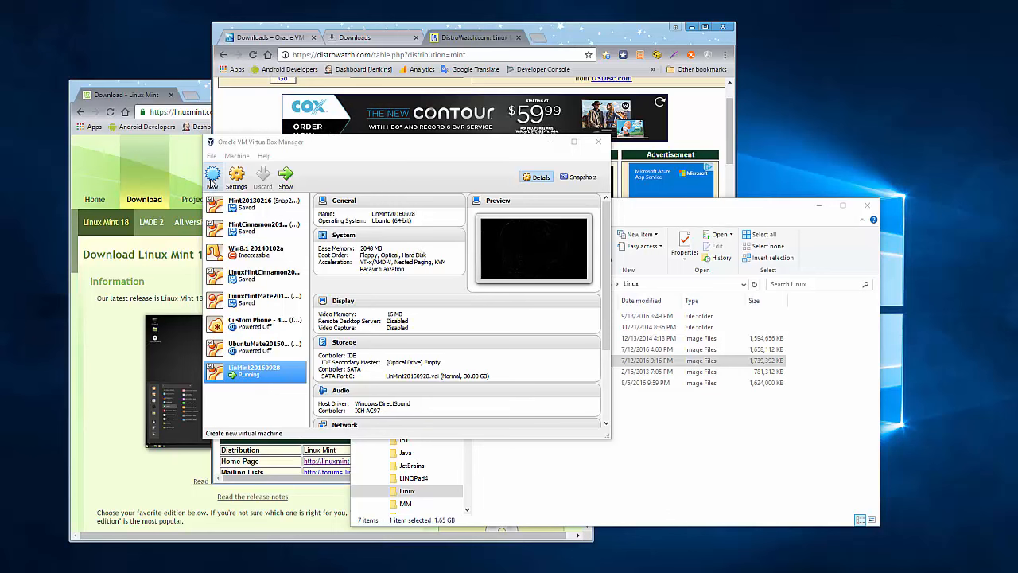
- Begin a new virtual machine named LinMint2016 with type Linux and version Ubuntu (64-bit)
left_click(211, 177)
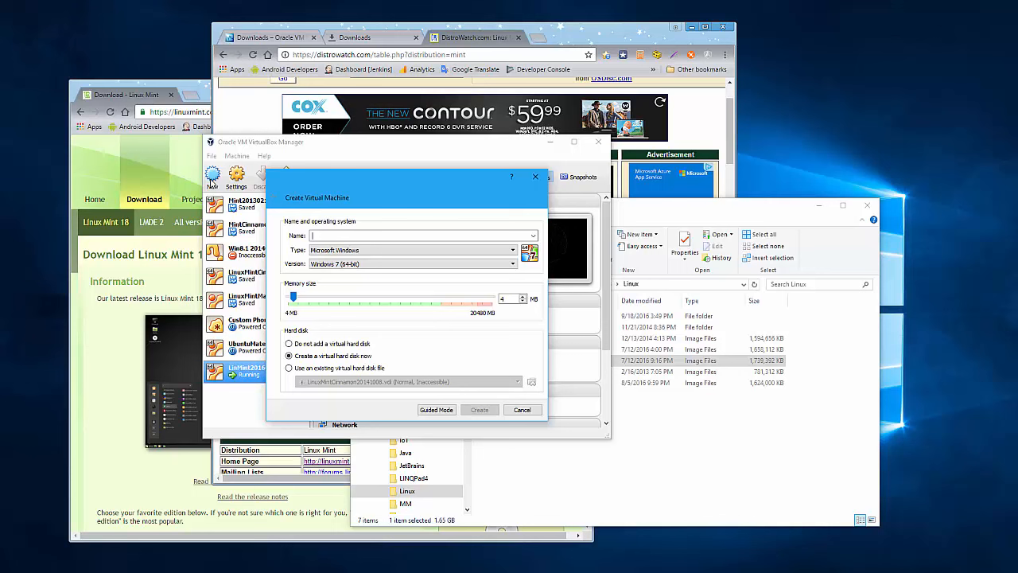
type("LinMint")
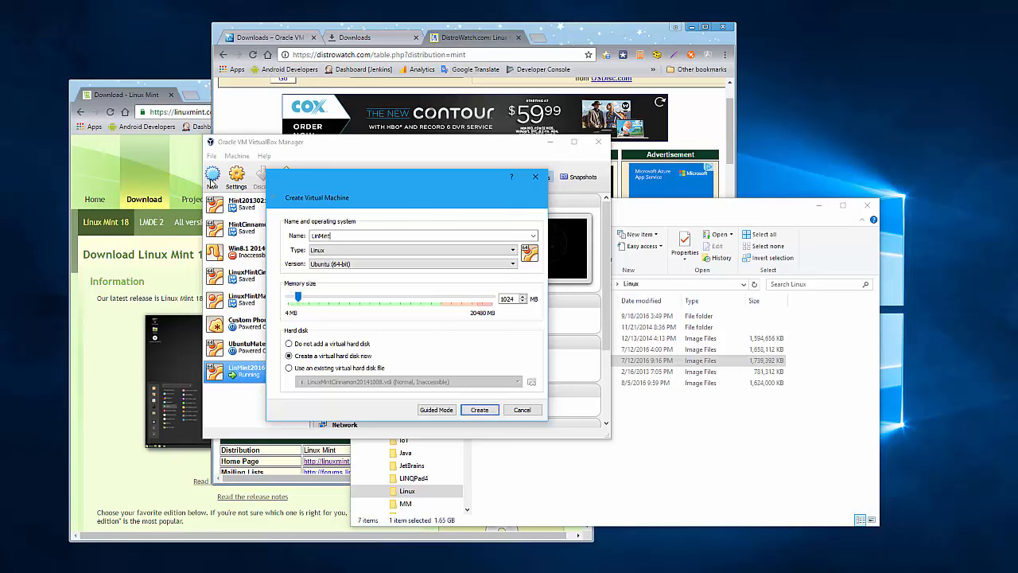
type("2016")
left_click(340, 253)
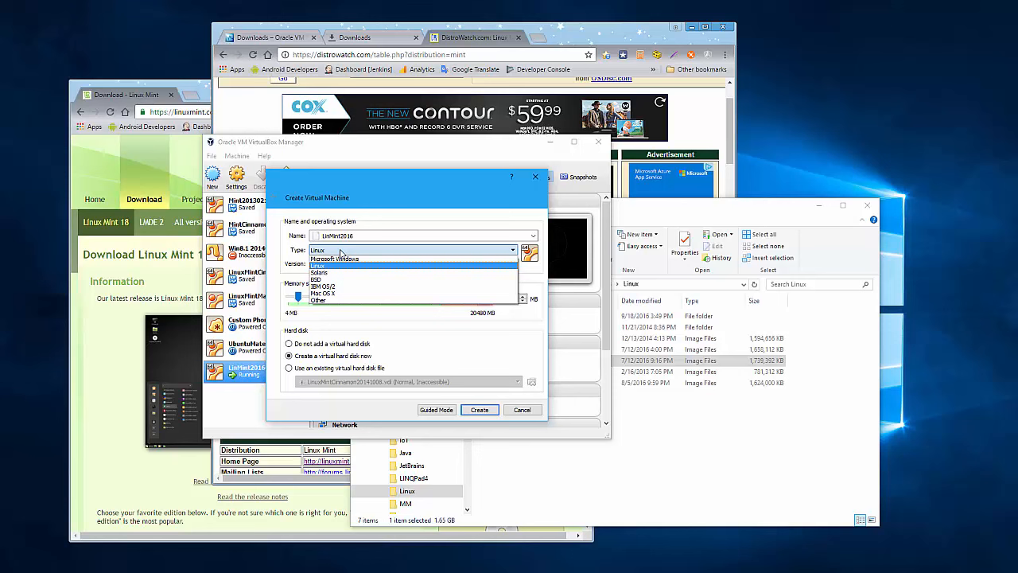
left_click(310, 264)
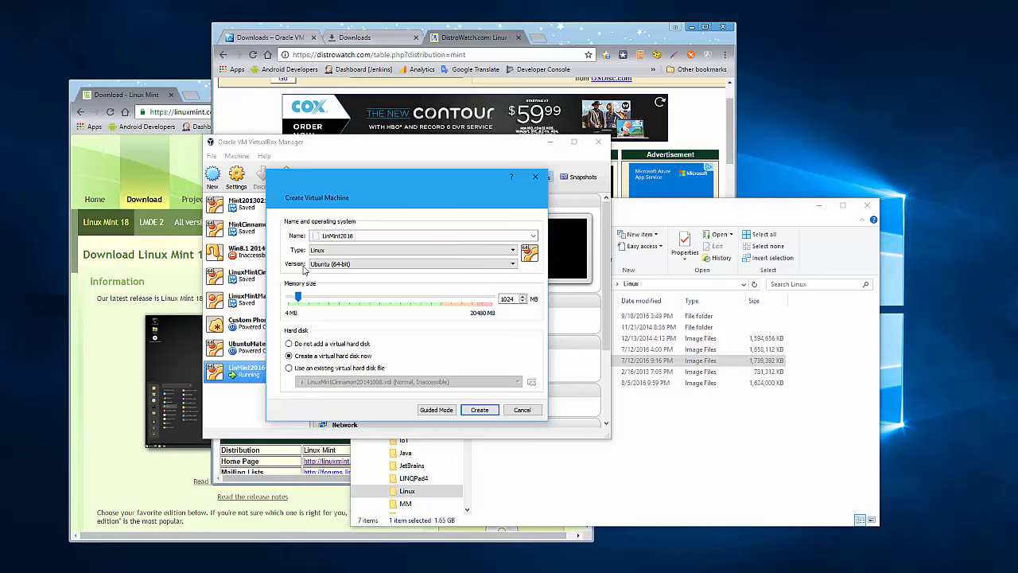
left_click(322, 269)
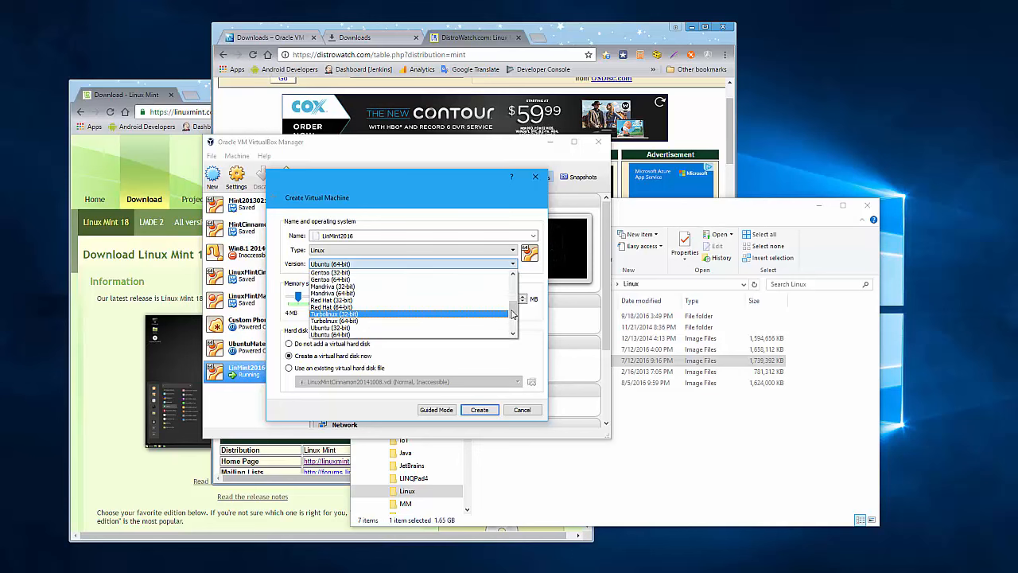
left_click_drag(512, 314, 515, 274)
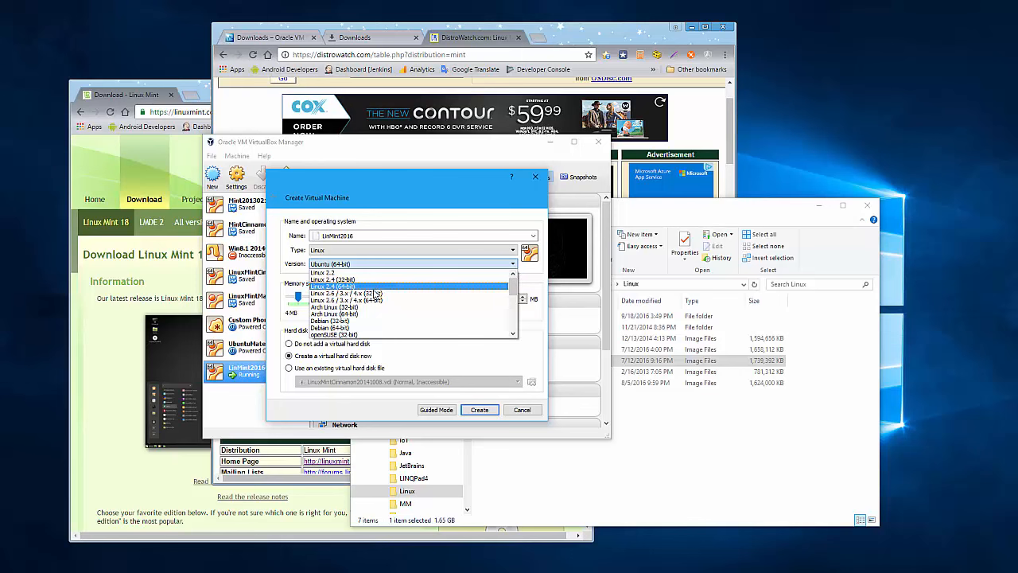
left_click_drag(513, 280, 513, 318)
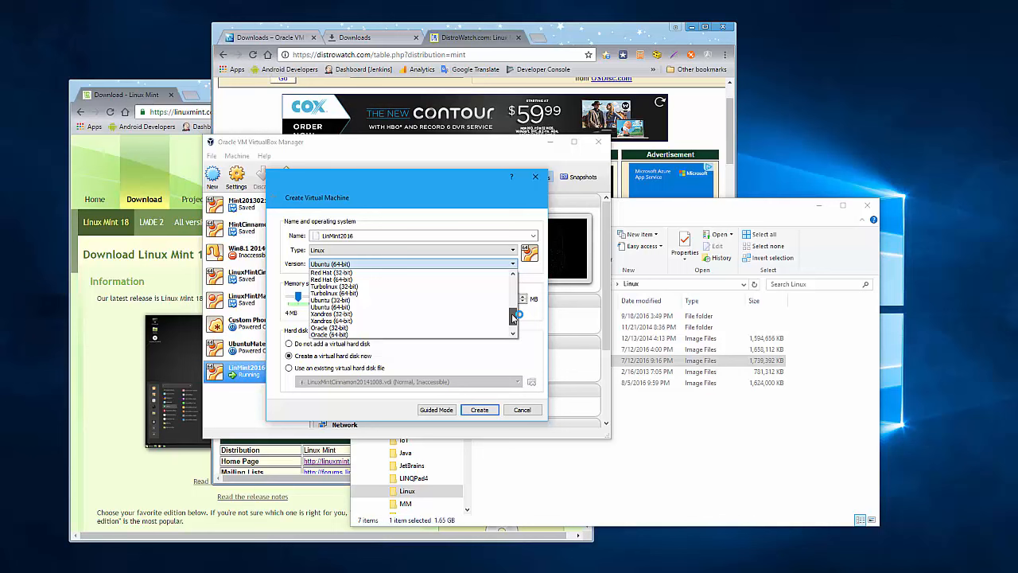
left_click(368, 308)
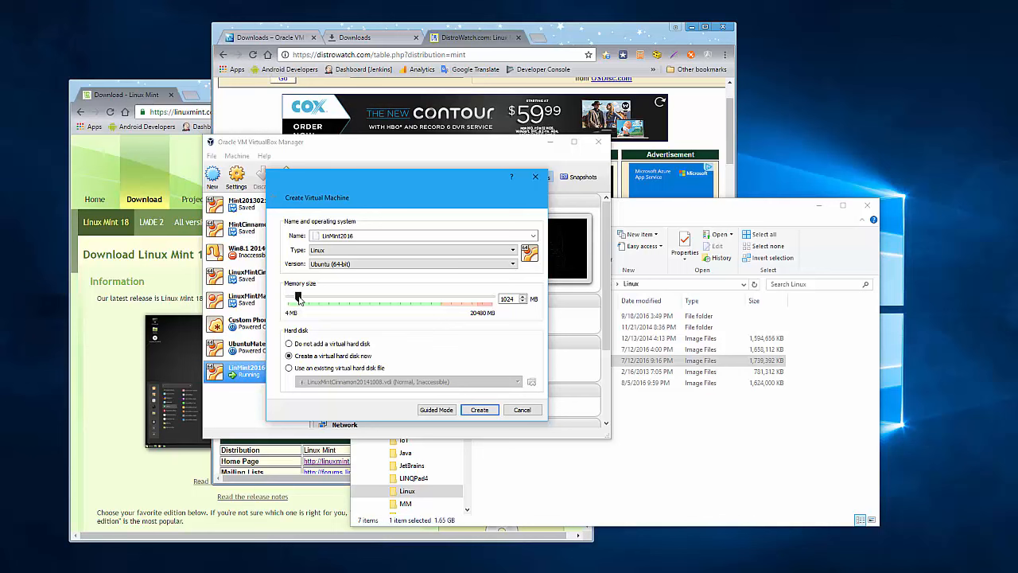
- Set the new machine's memory size to 2000 MB and create it with a new virtual hard disk
left_click_drag(299, 297, 315, 297)
left_click_drag(513, 296, 488, 302)
type("2000")
left_click(479, 410)
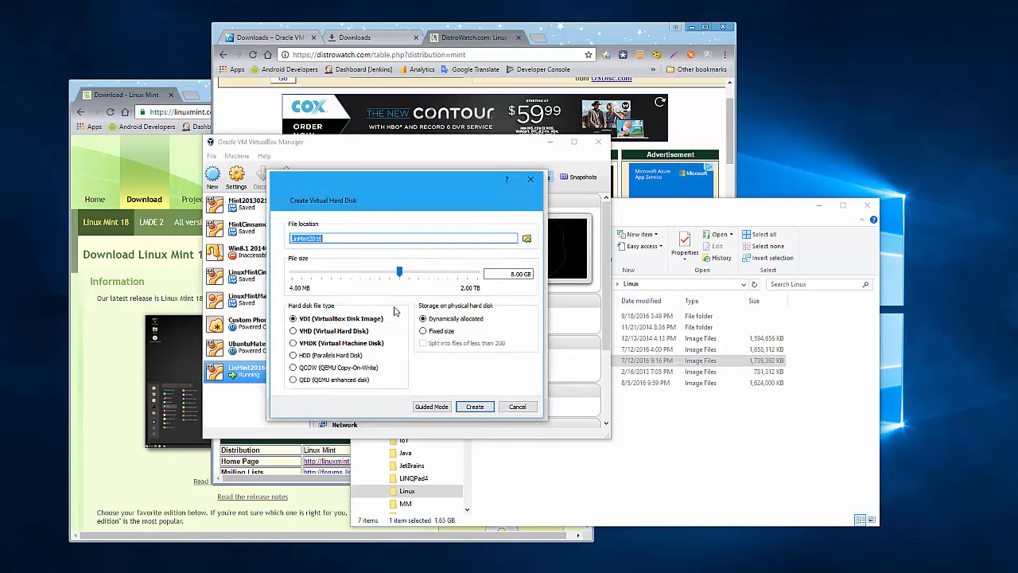
- Set the virtual hard disk's file size to 16 GB and create the dynamically allocated VDI disk
left_click(512, 274)
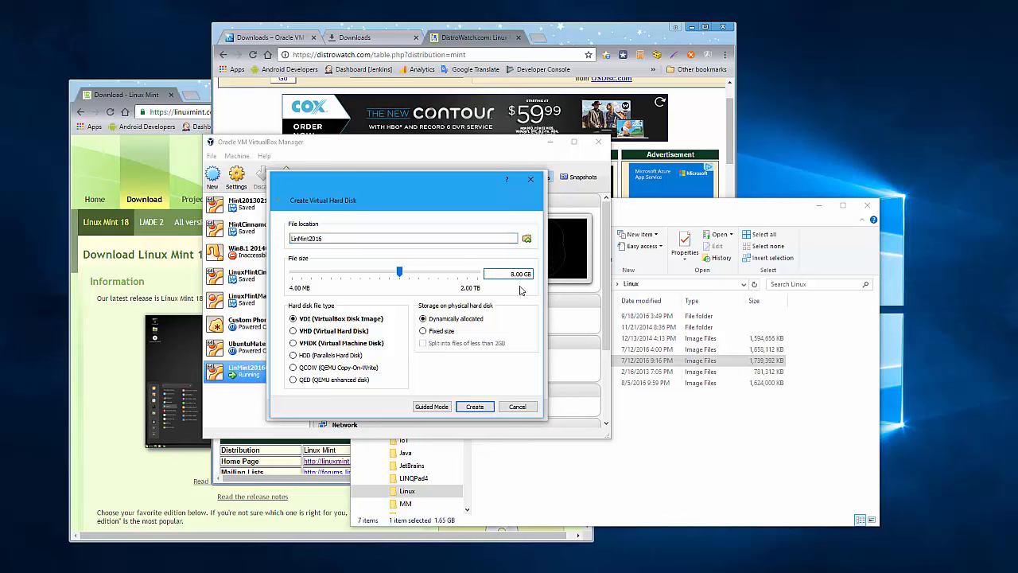
type("16")
left_click(479, 409)
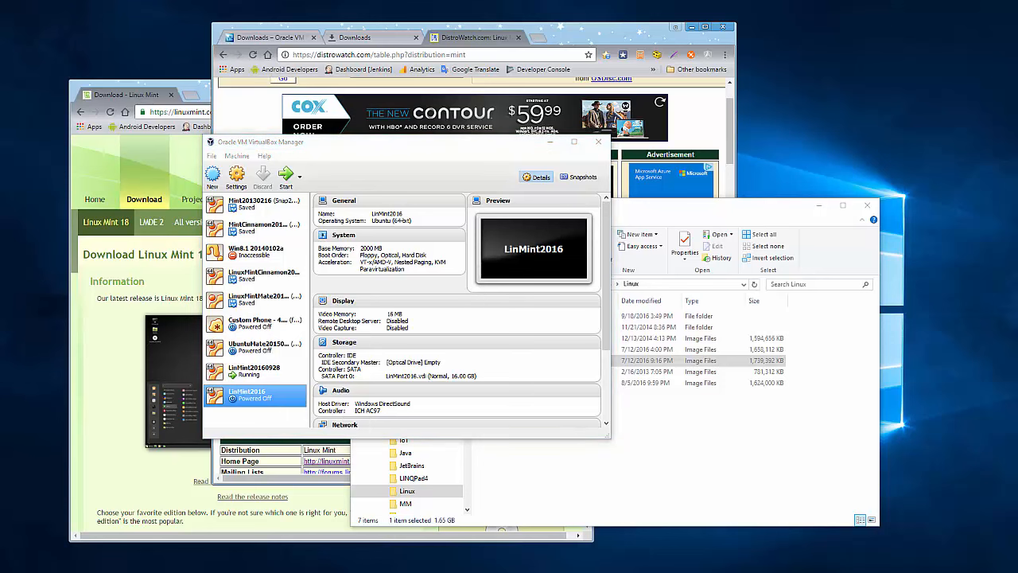
- Open the storage settings of the LinMint2016 machine and select the empty optical drive under the IDE controller
left_click(233, 176)
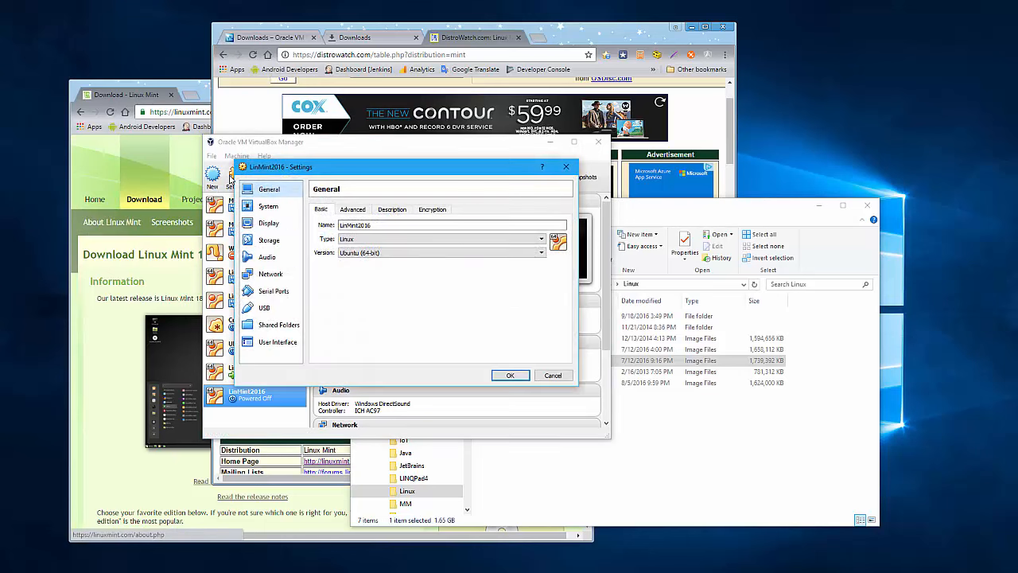
left_click(251, 242)
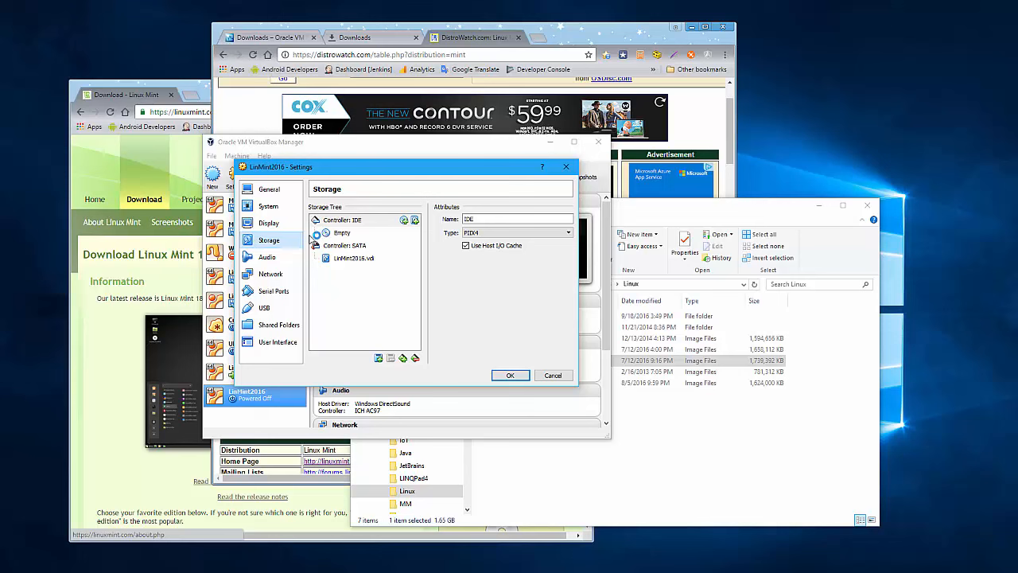
left_click(338, 233)
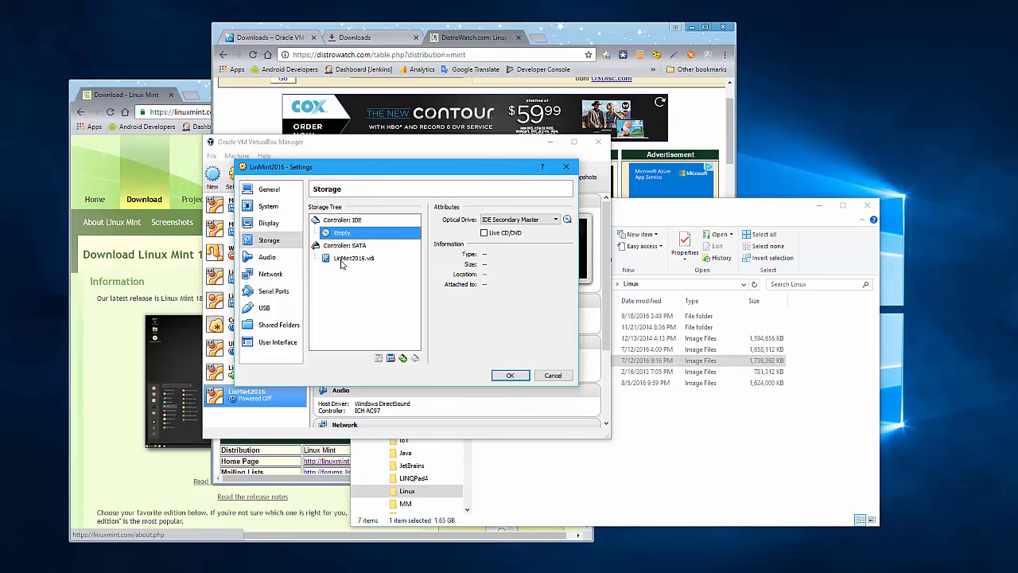
left_click(342, 261)
left_click(344, 236)
left_click(567, 220)
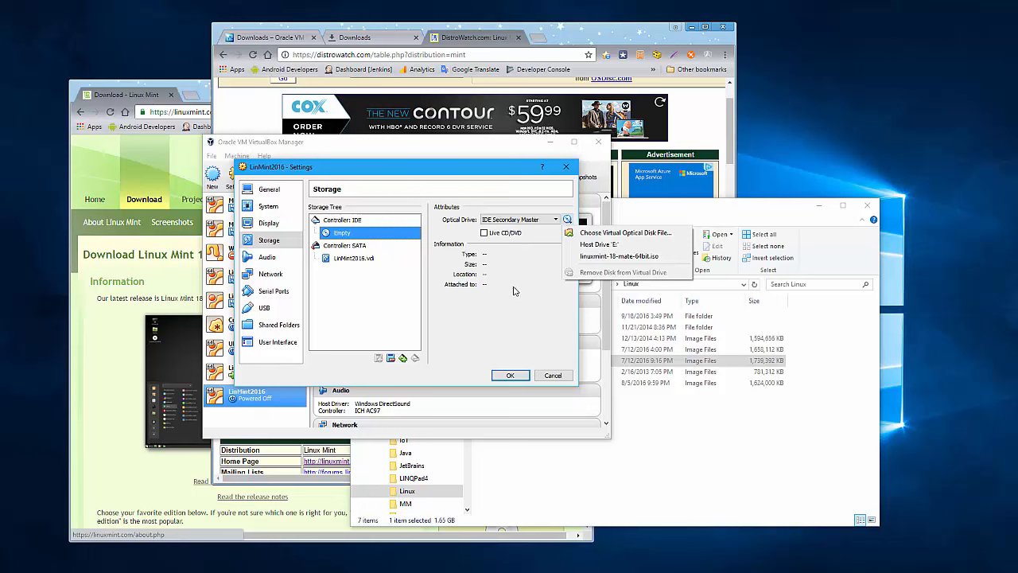
left_click(464, 244)
left_click(483, 233)
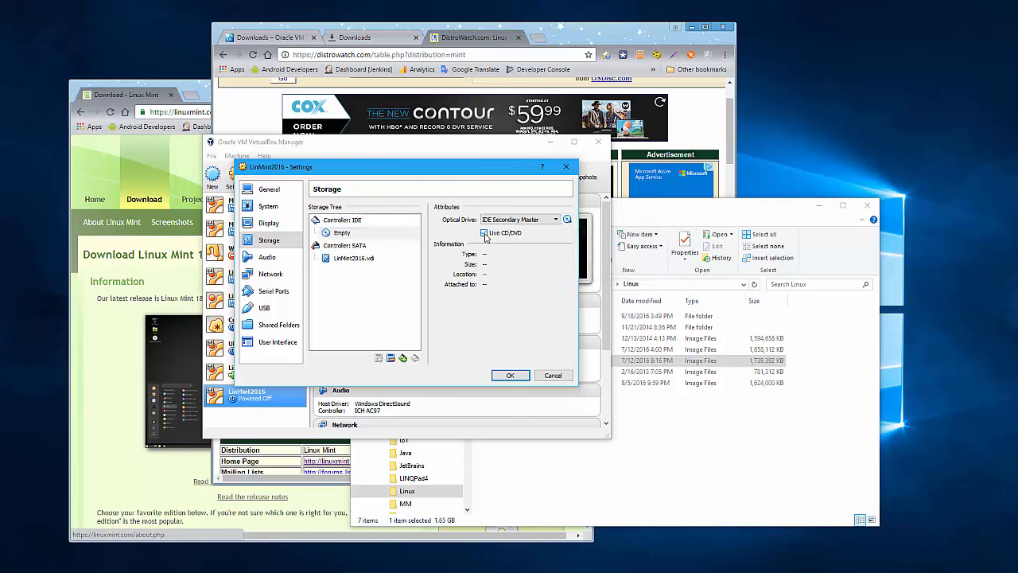
left_click(484, 233)
left_click(613, 229)
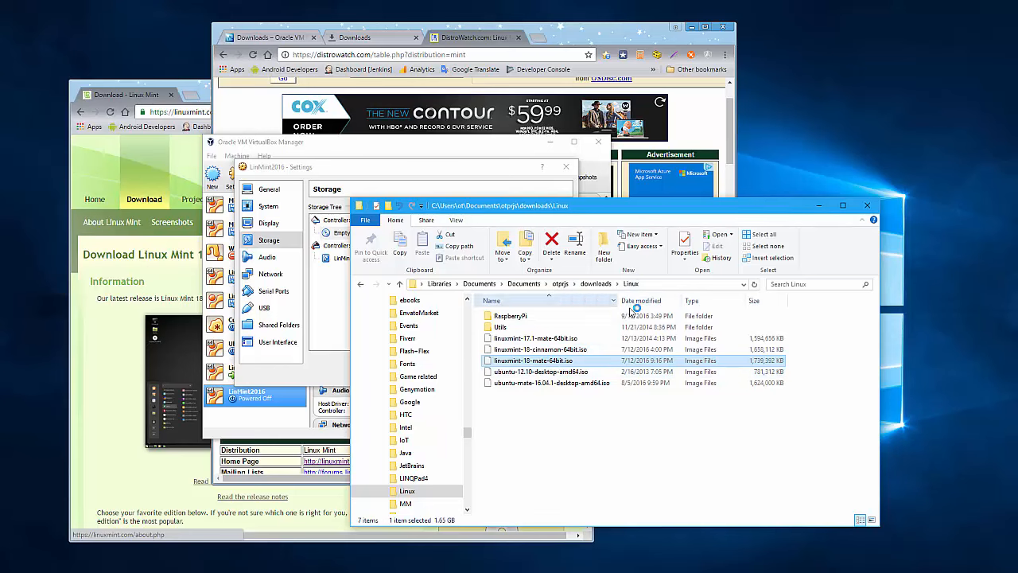
left_click_drag(530, 211, 571, 245)
left_click(479, 183)
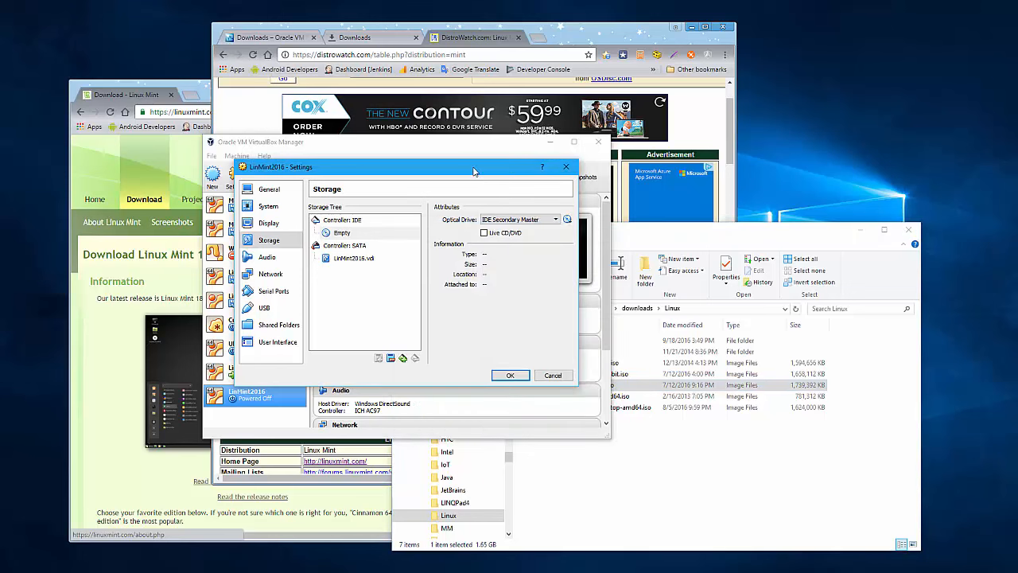
- Load linuxmint-18-mate-64bit.iso into the empty IDE optical drive and save the machine's settings
left_click(567, 219)
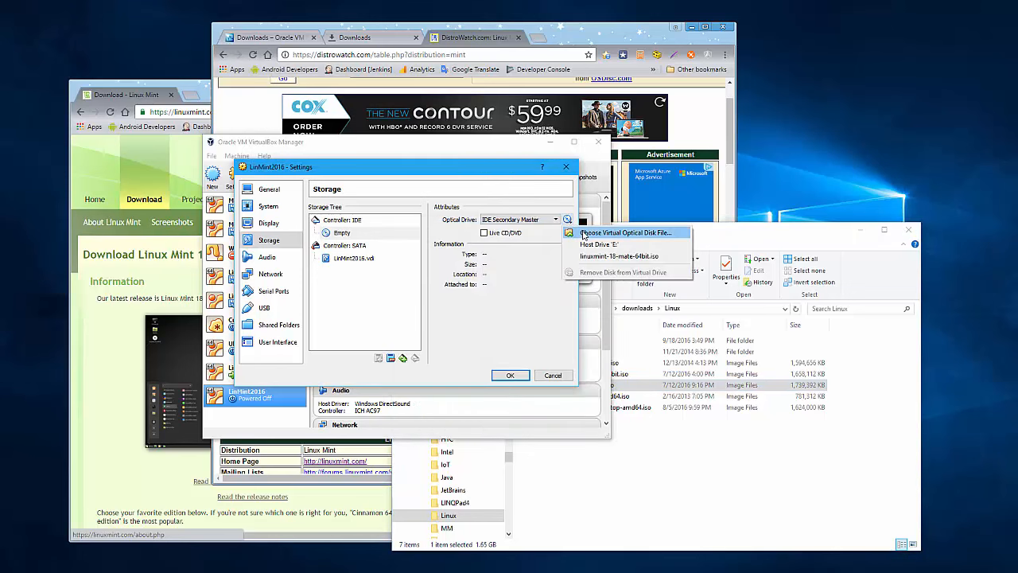
left_click(620, 232)
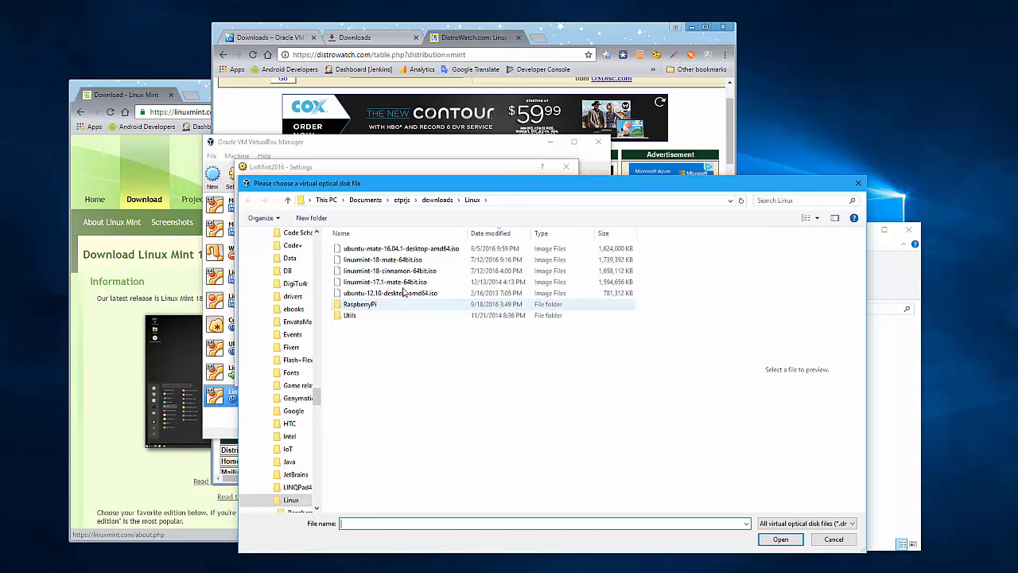
left_click(379, 262)
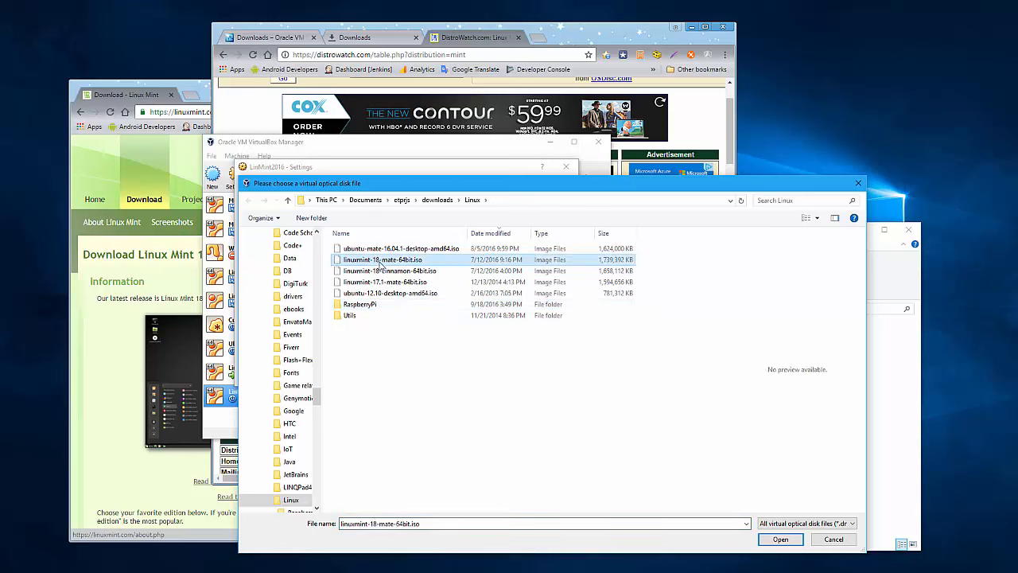
left_click(779, 539)
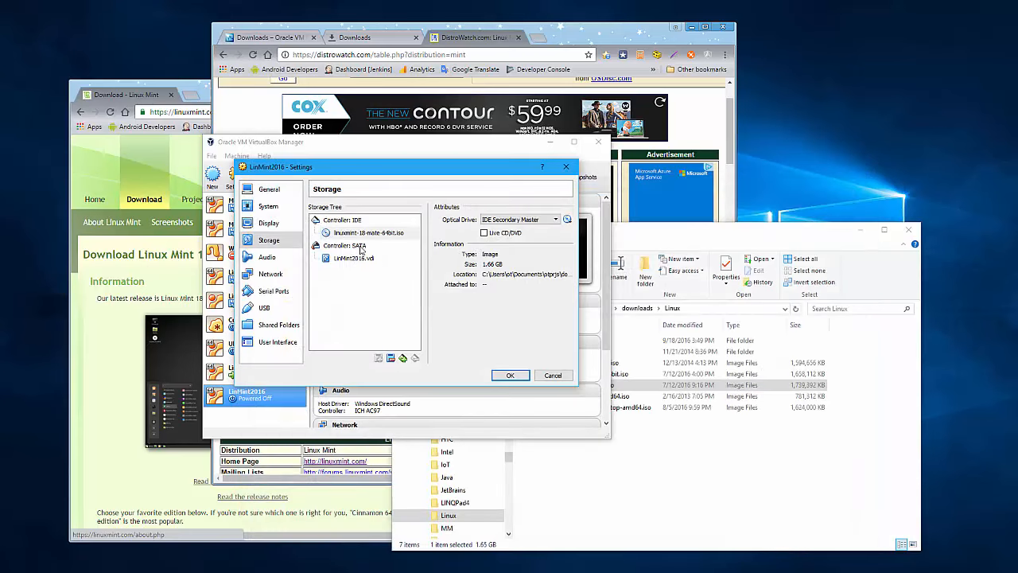
left_click(512, 375)
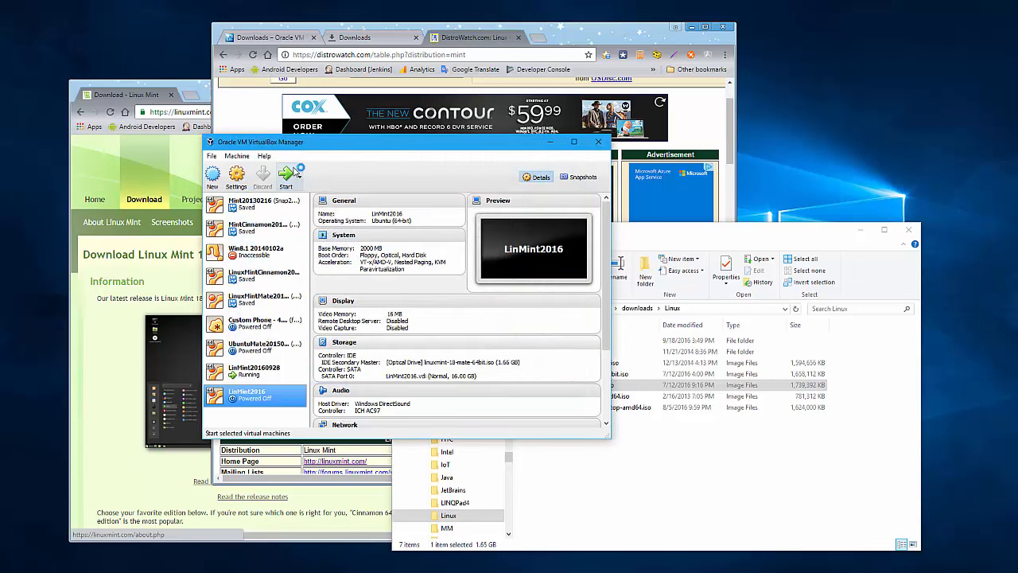
- Start the LinMint2016 virtual machine into the Linux Mint live desktop and view its list of favourite applications
left_click(288, 176)
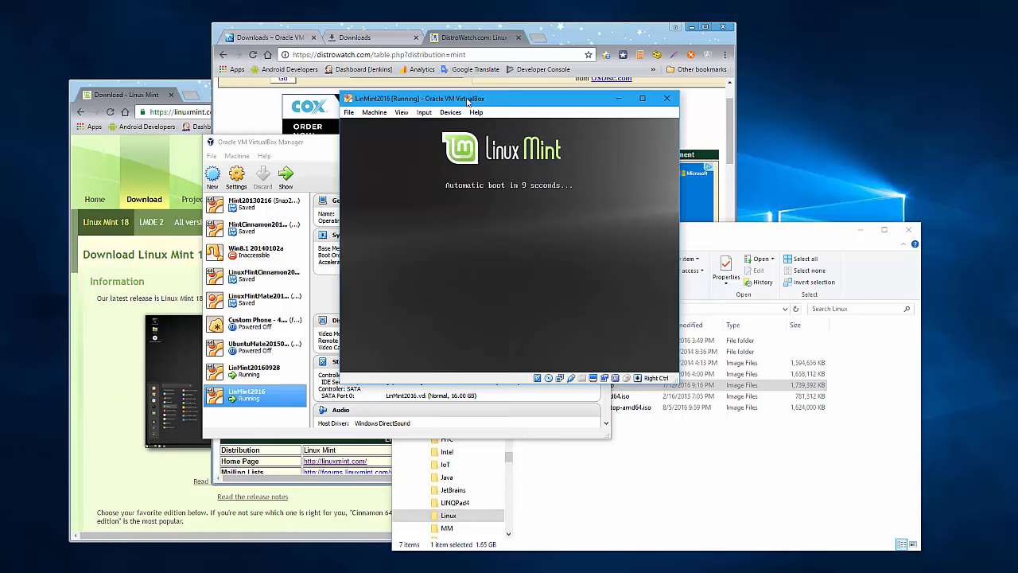
left_click_drag(467, 100, 412, 76)
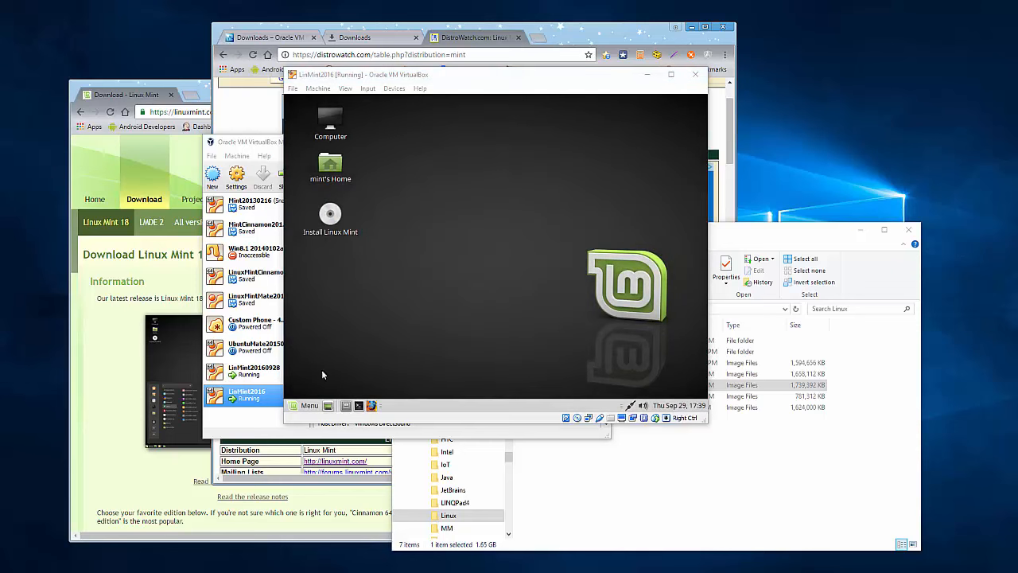
left_click(296, 407)
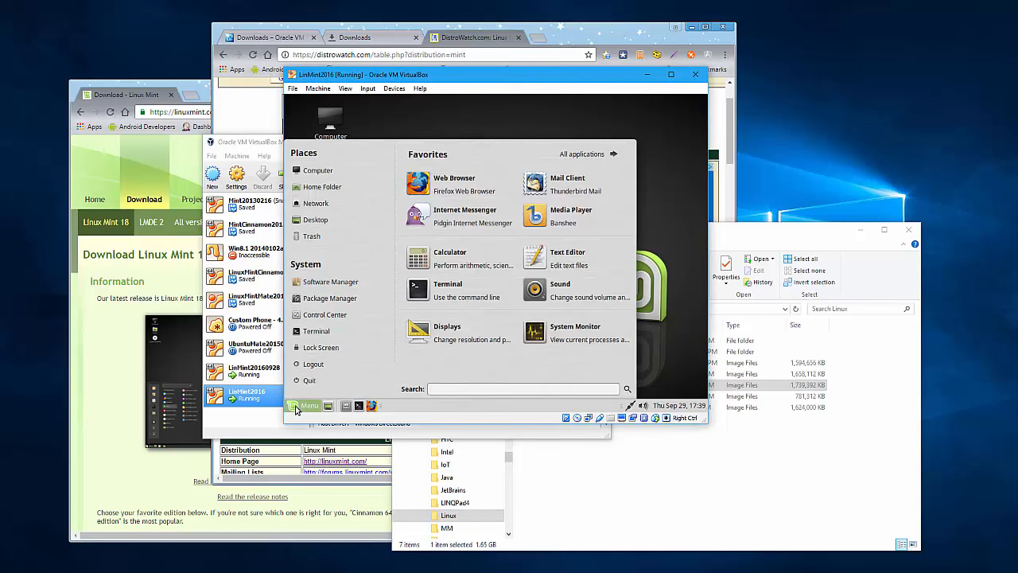
left_click(296, 407)
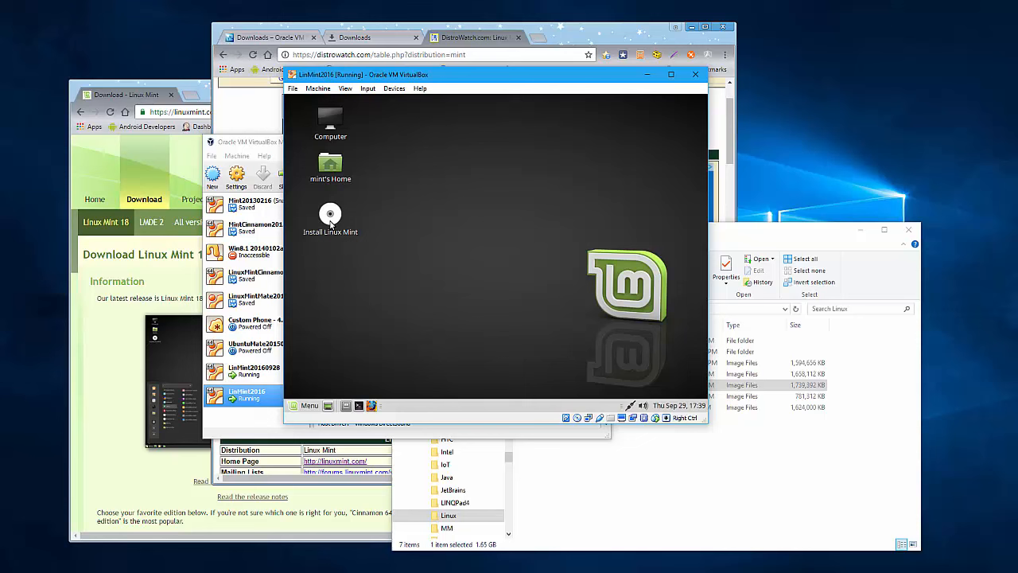
- Launch the Linux Mint installer in English and proceed past the third-party software option to the installation type choice
left_click(331, 225)
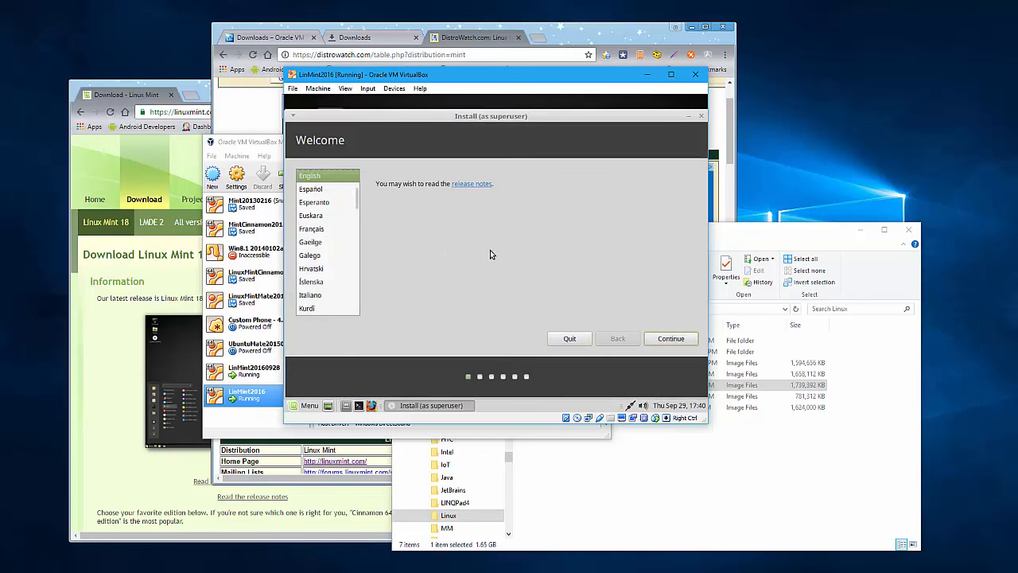
left_click(672, 342)
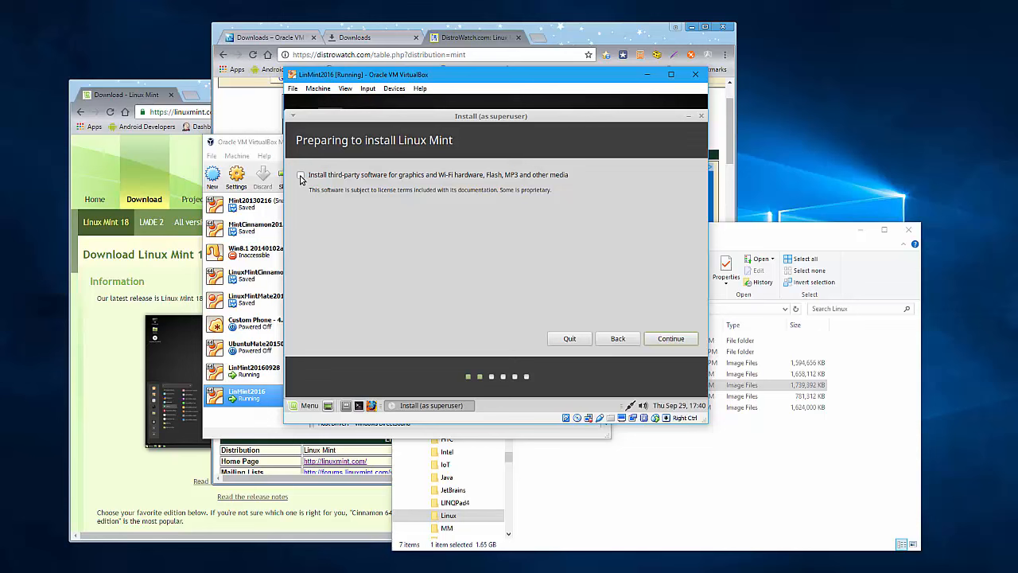
left_click(668, 338)
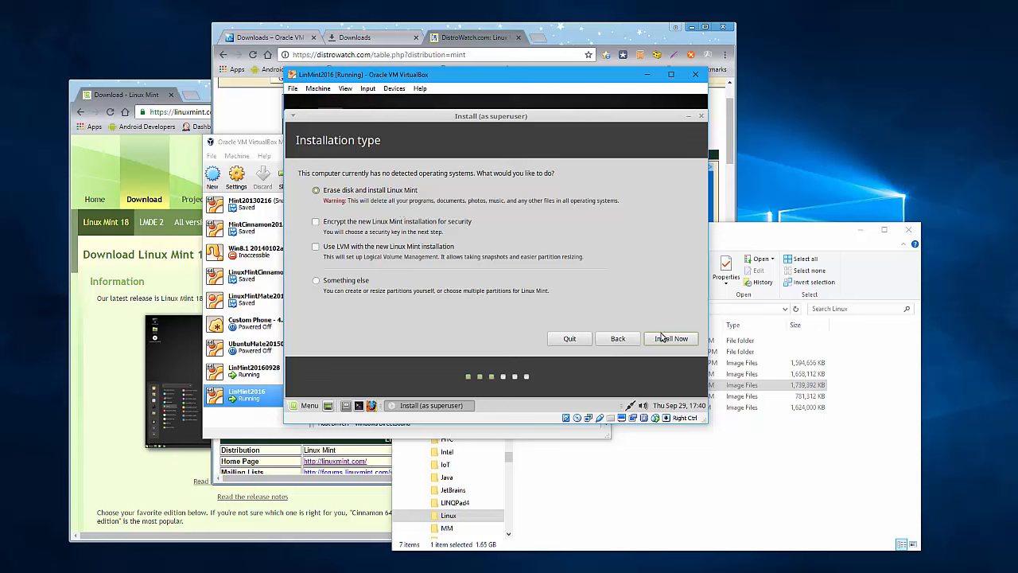
- Install Linux Mint by erasing the virtual disk, confirm writing the partition changes, and accept Los Angeles as the location
left_click(666, 339)
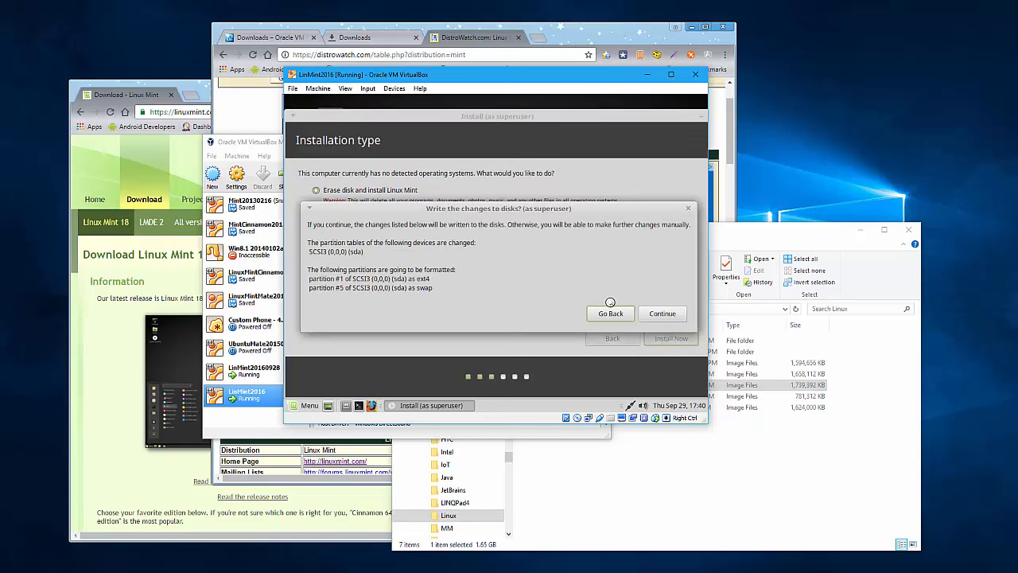
left_click(672, 315)
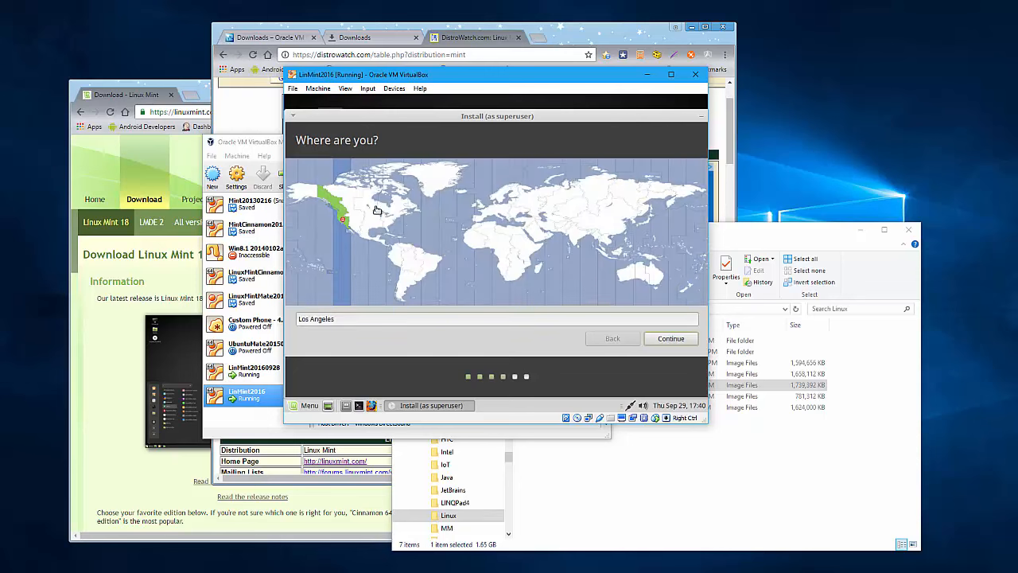
left_click(664, 338)
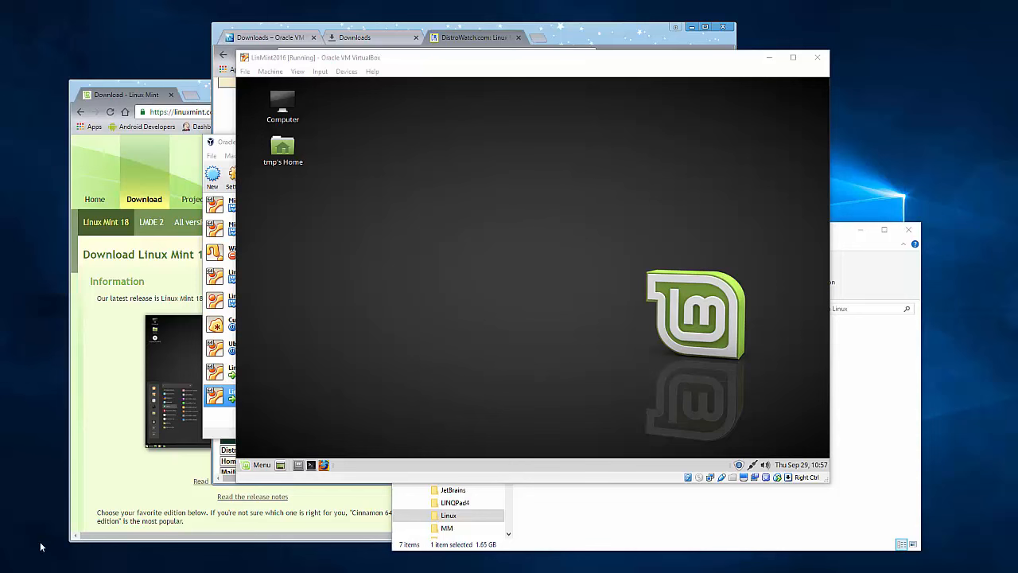
- Open the main application menu on the installed Linux Mint desktop
left_click(255, 468)
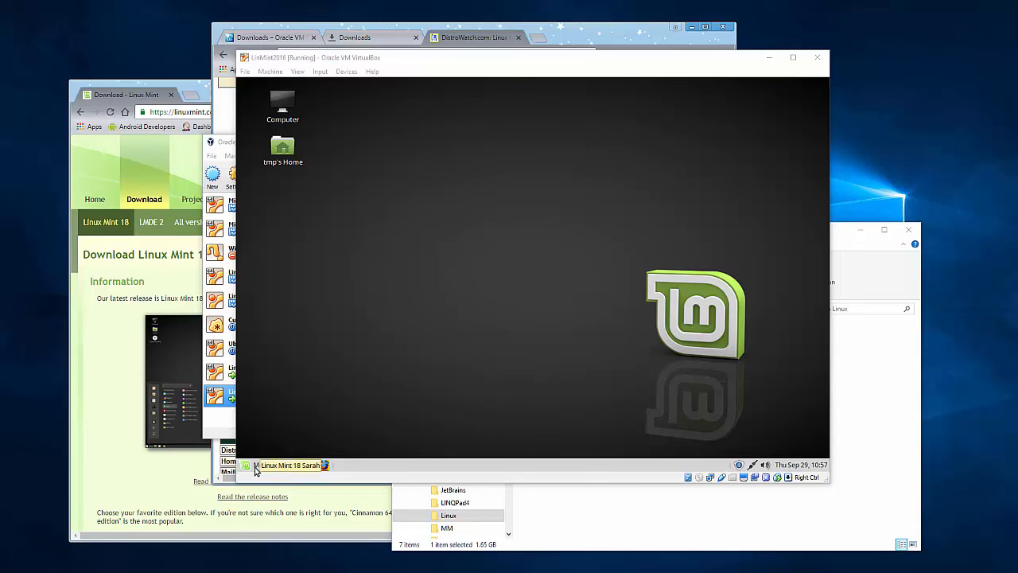